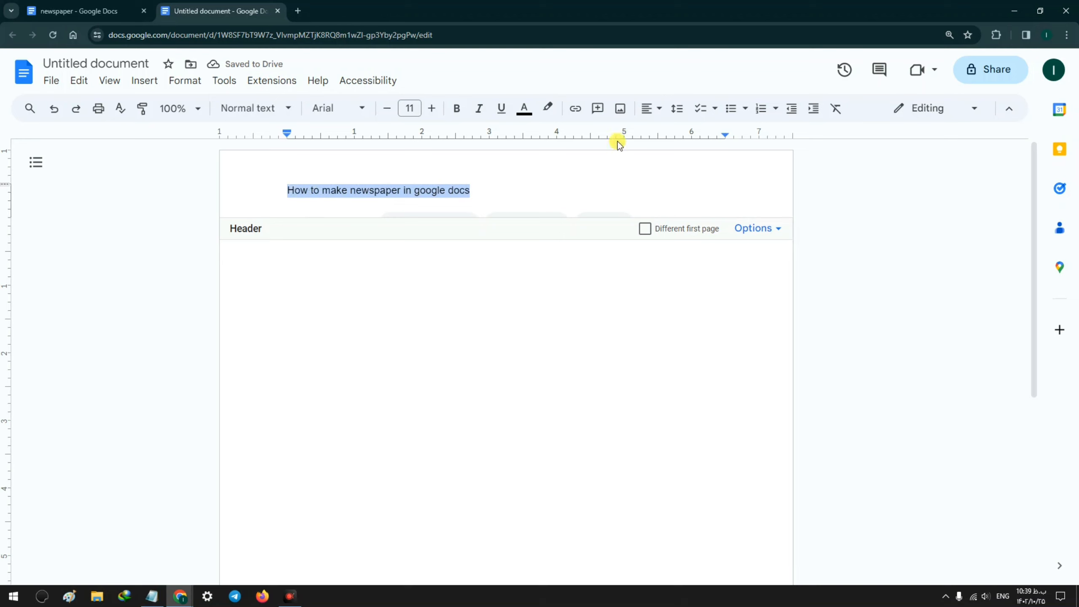
Format the header title "How to make newspaper in google docs" as centered, bold, 17-point text
left_click(650, 108)
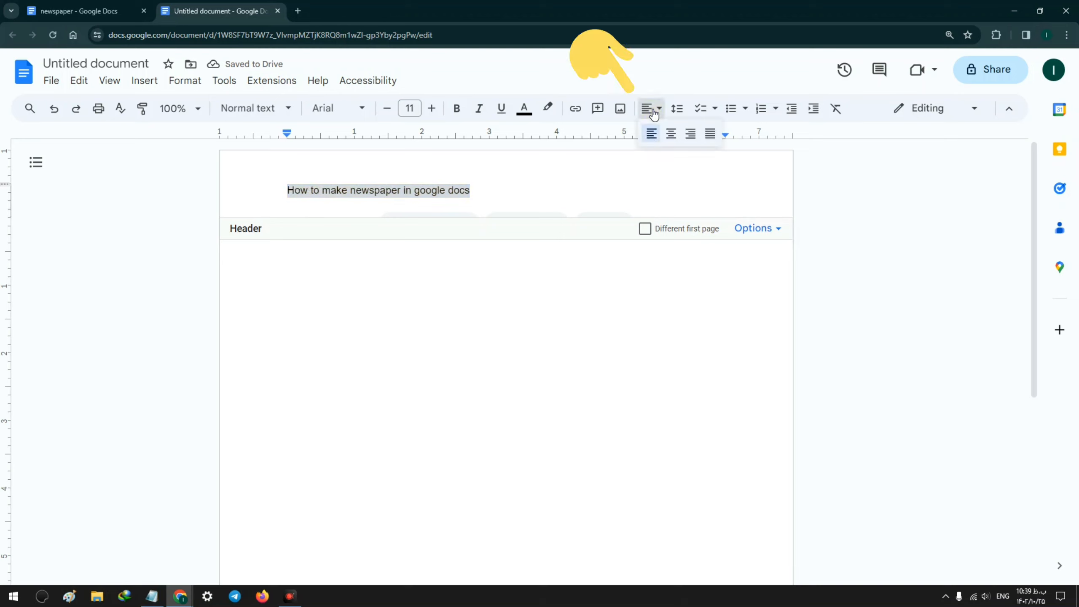
left_click(671, 135)
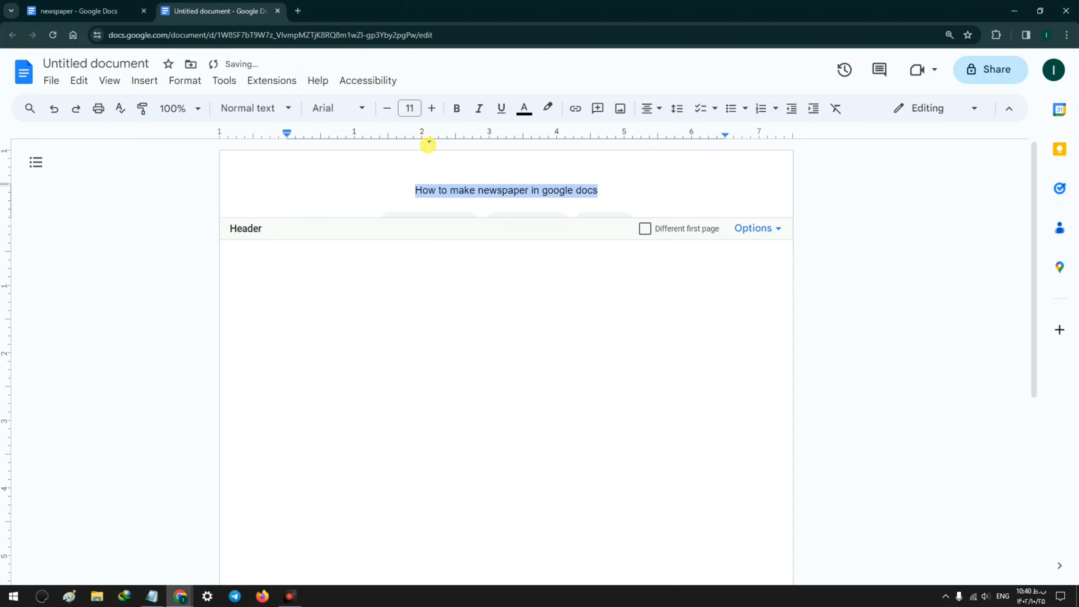
left_click(430, 110)
left_click(431, 109)
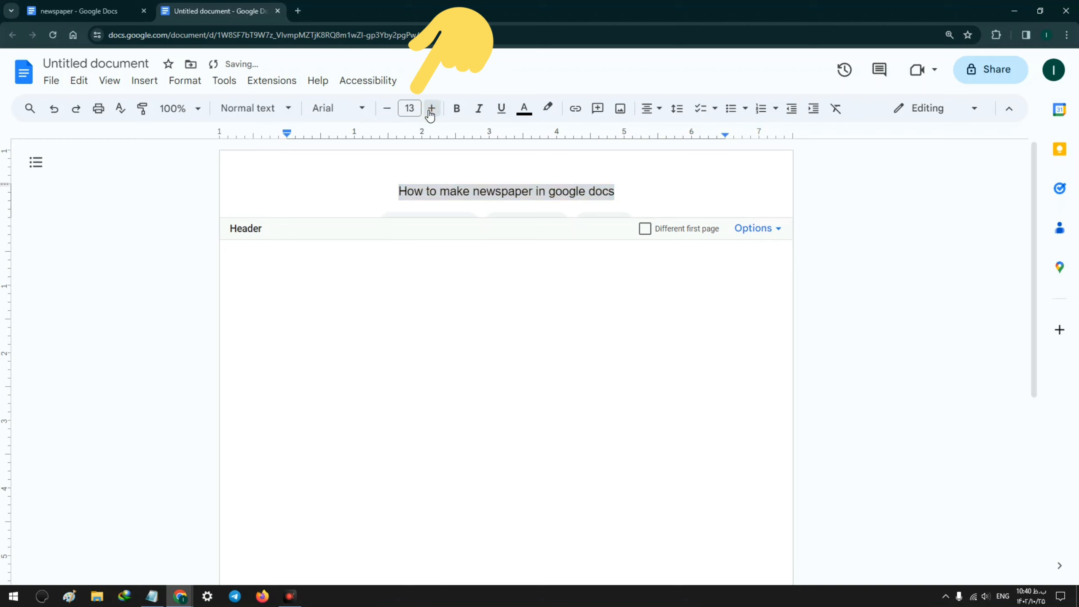
left_click(431, 109)
left_click(431, 109)
left_click(430, 109)
left_click(431, 109)
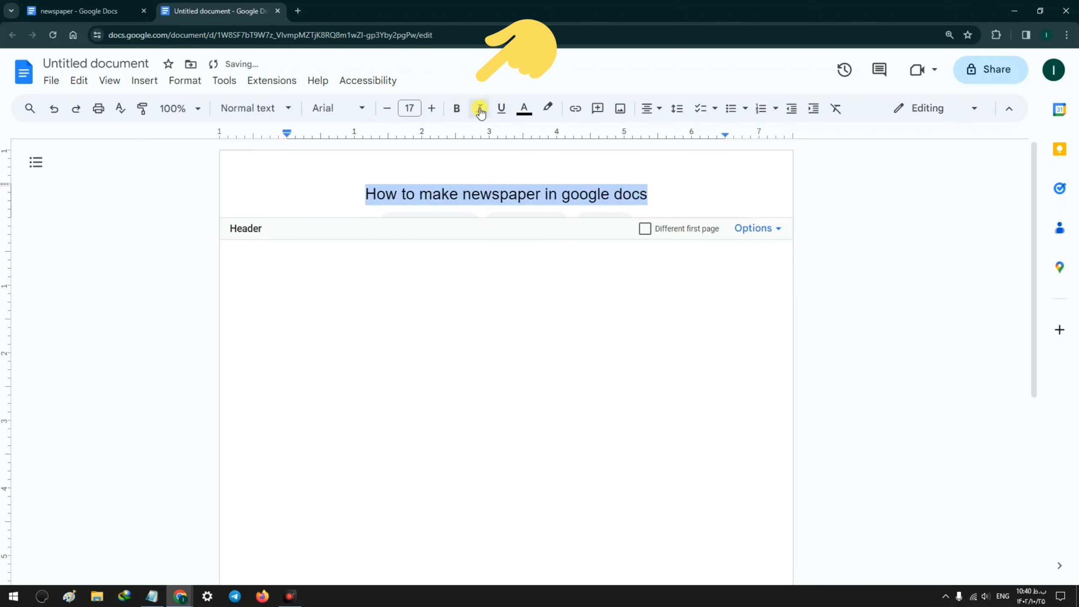
left_click(456, 109)
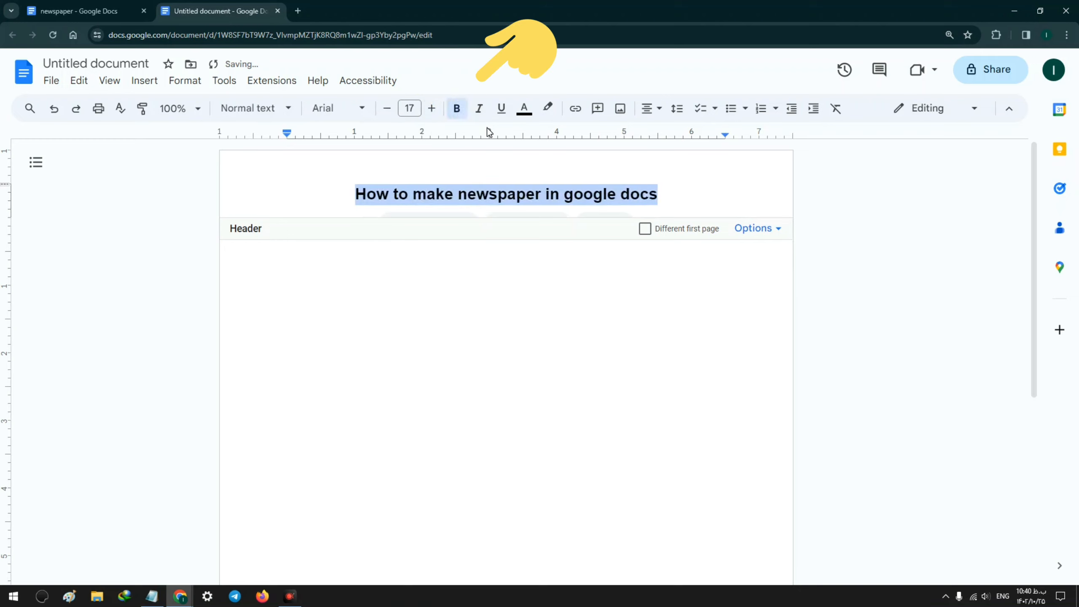
left_click(652, 178)
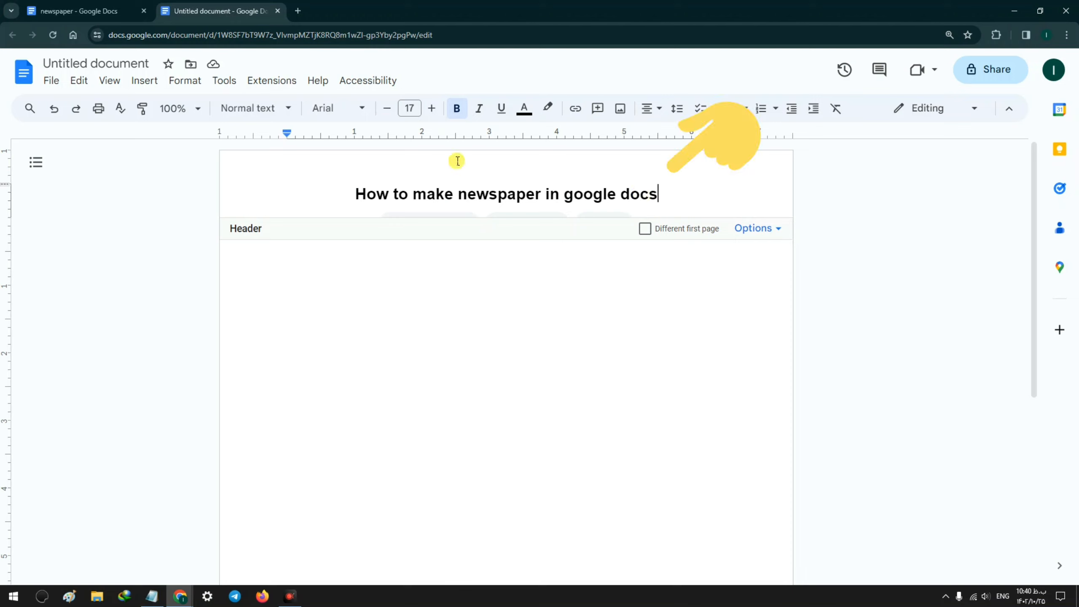
Insert a horizontal line beneath the header title and remove the empty line below it
left_click(145, 84)
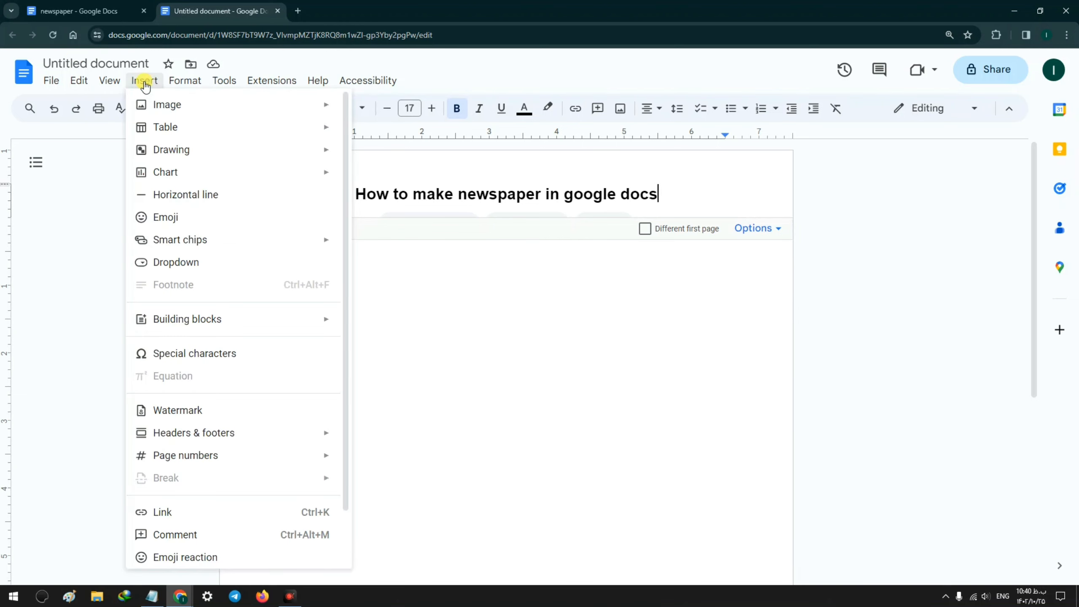
left_click(205, 194)
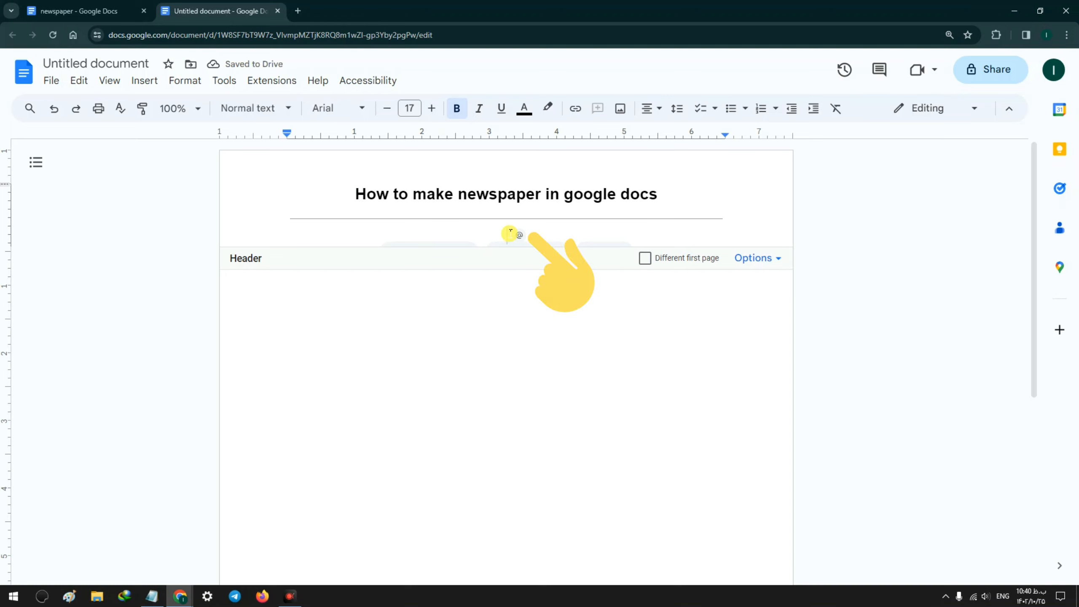
key("BackSpace")
key("BackSpace")
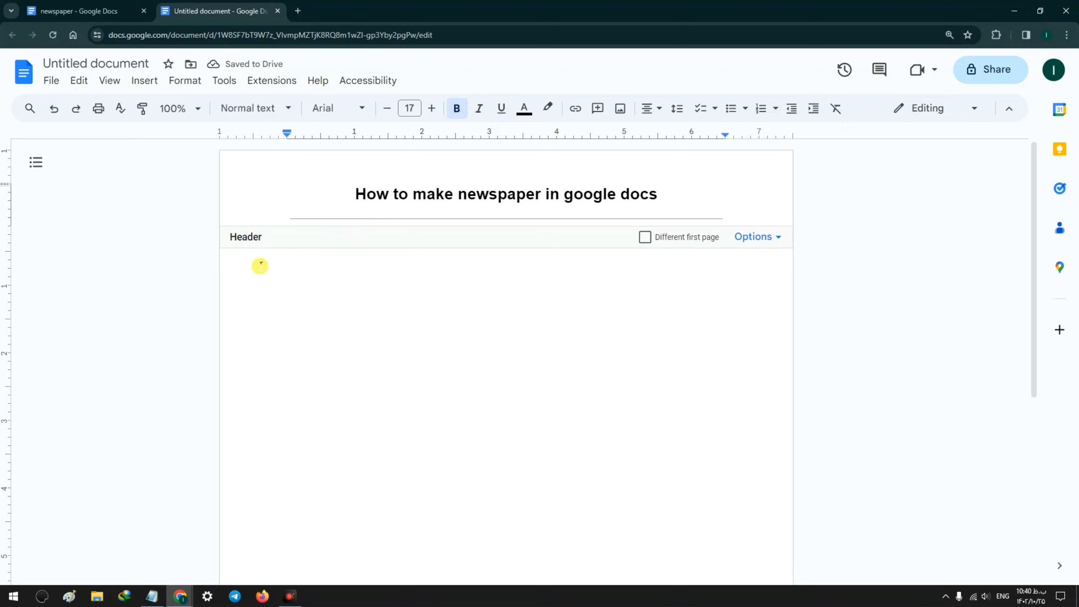
Enter "Text 1" in the first column of the document body and add a column break after it
left_click(257, 266)
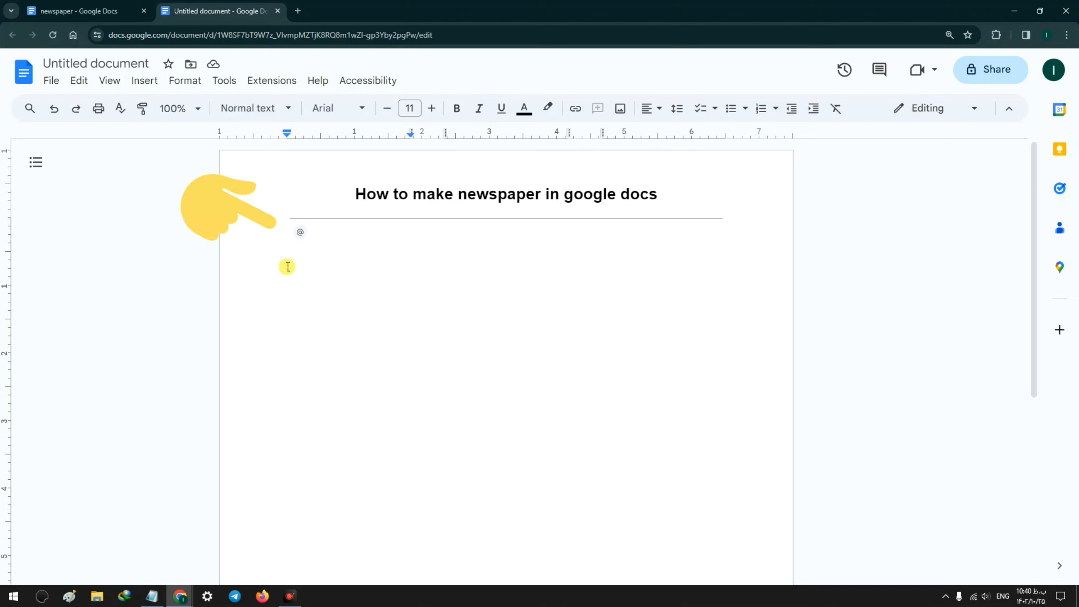
type("text 1")
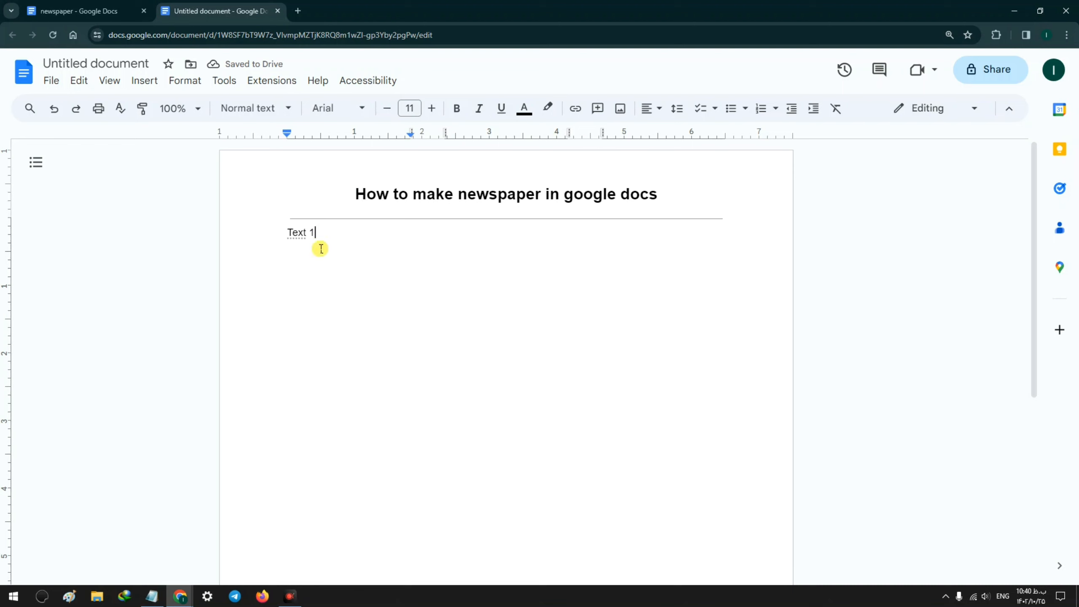
right_click(318, 235)
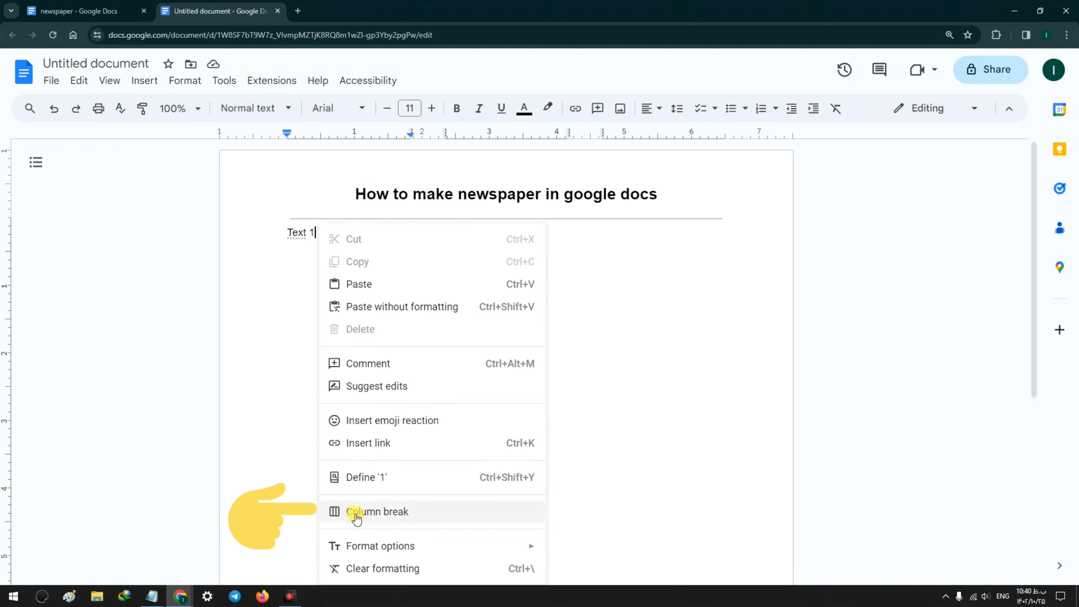
left_click(405, 519)
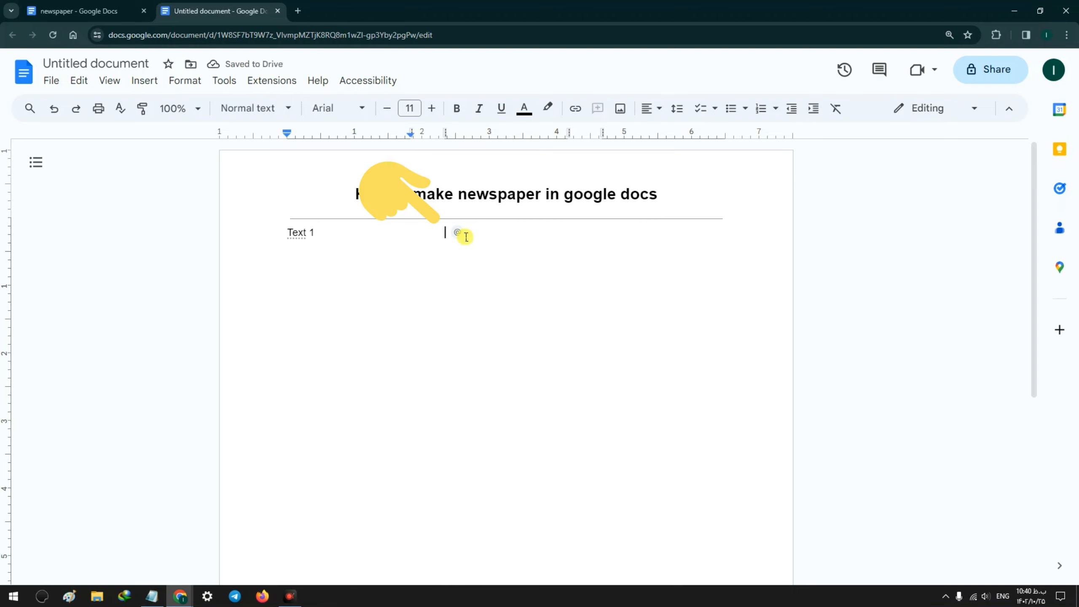
Enter "text2" in the second column and, after a column break, "Text 3" in the third
type("text2")
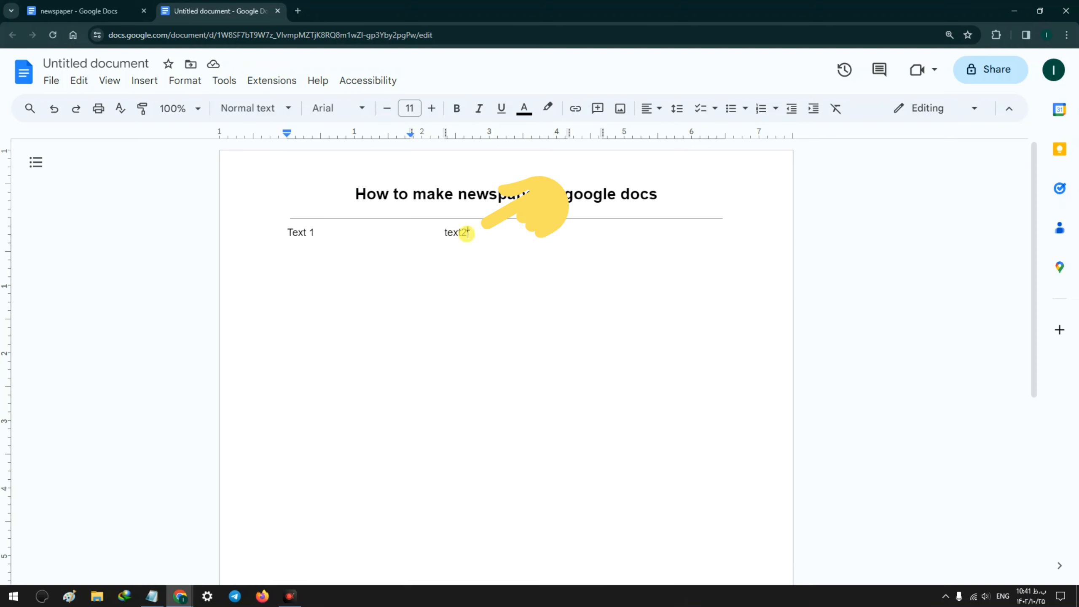
right_click(467, 235)
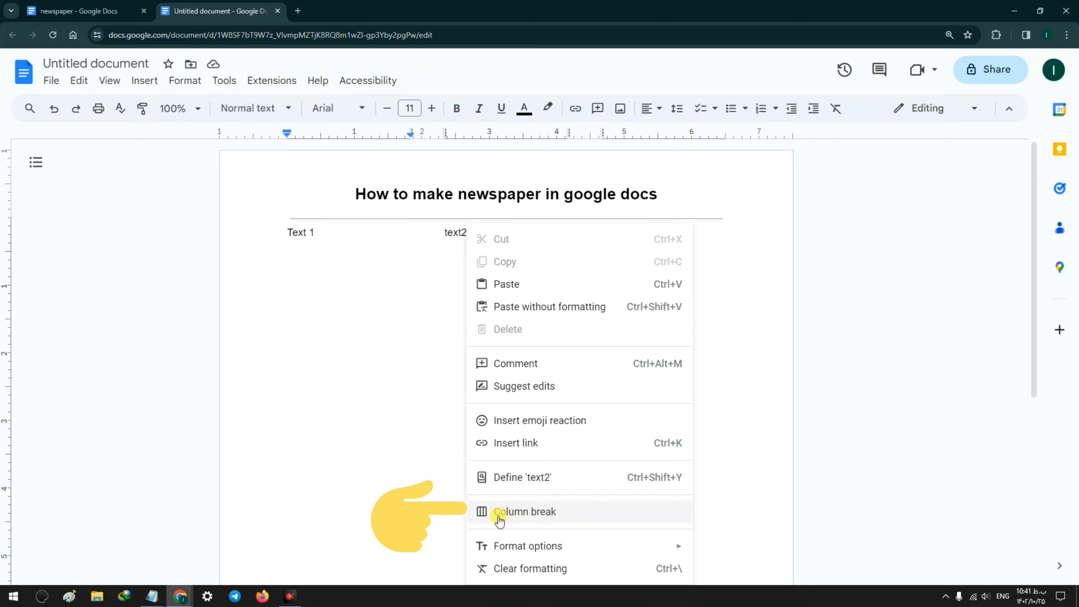
left_click(547, 517)
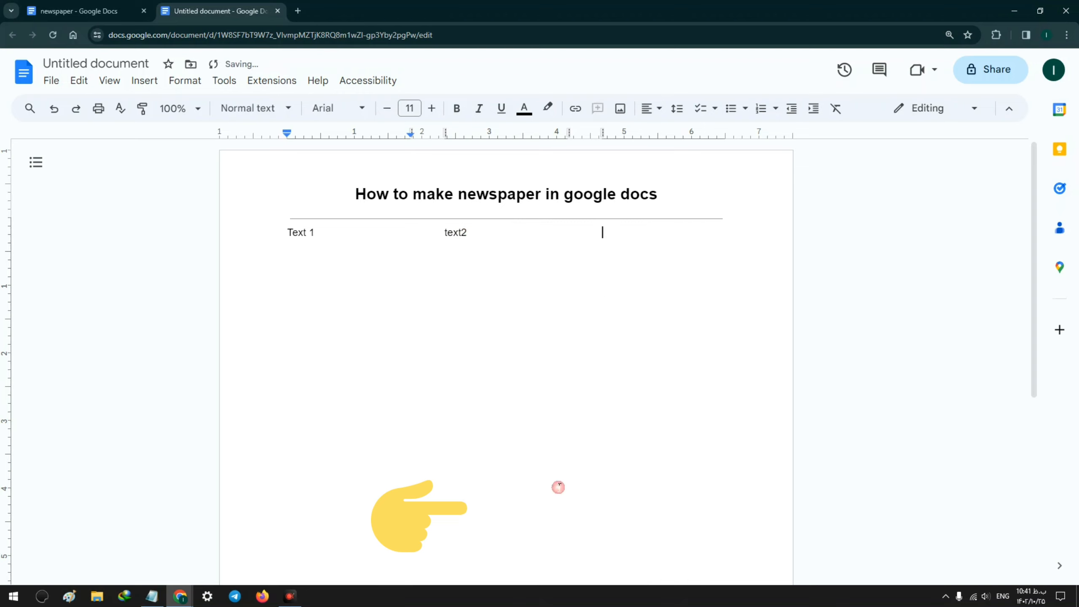
type("Text ")
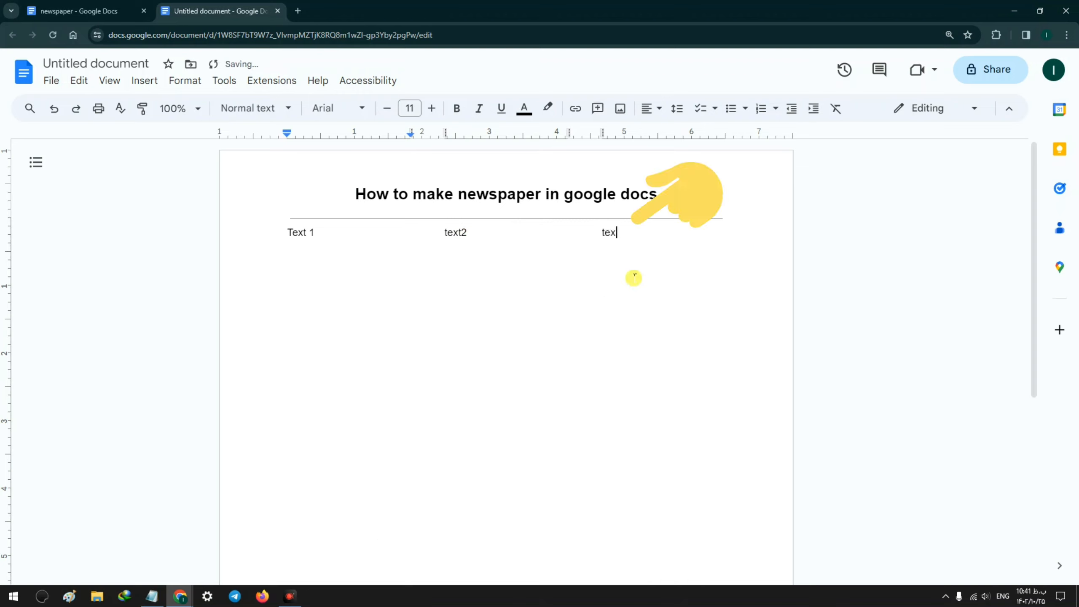
type("3")
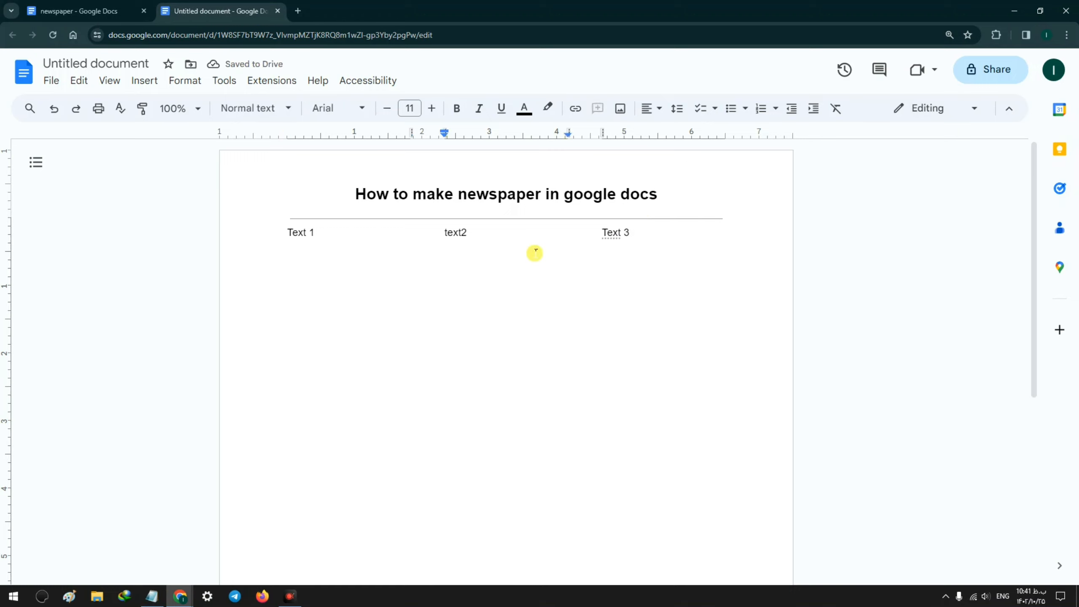
Copy the lorem ipsum text from the Notepad file and paste it below "Text 1" in the first column
left_click(310, 251)
left_click(152, 597)
left_click_drag(767, 559, 424, 486)
right_click(462, 499)
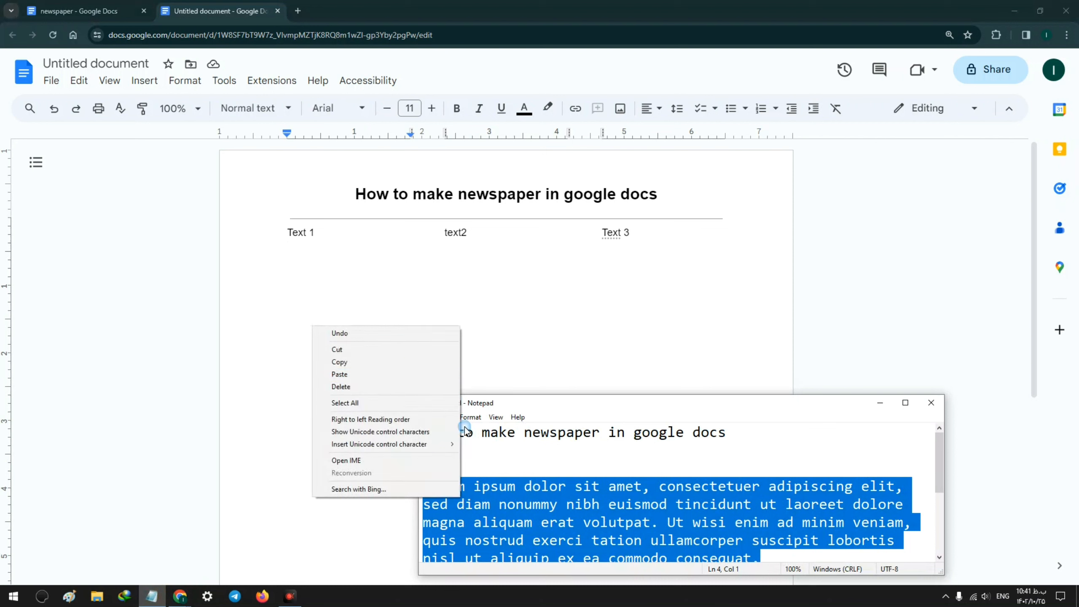
left_click(345, 362)
left_click(306, 275)
right_click(306, 275)
left_click(313, 331)
Paste the copied lorem ipsum text below "text2" in the second column and below "Text 3" in the third
left_click(443, 294)
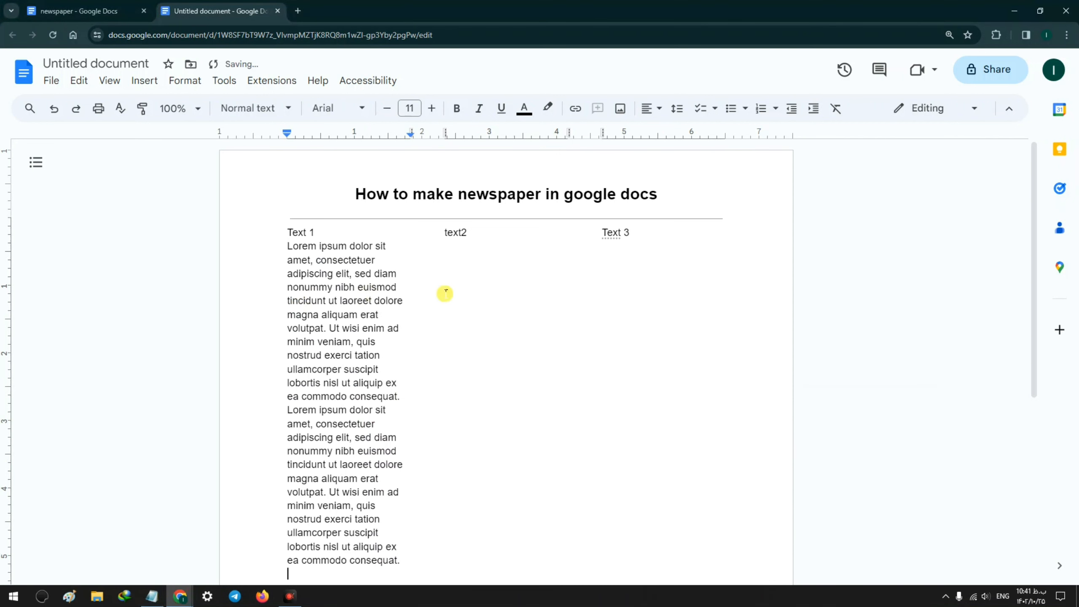
right_click(451, 250)
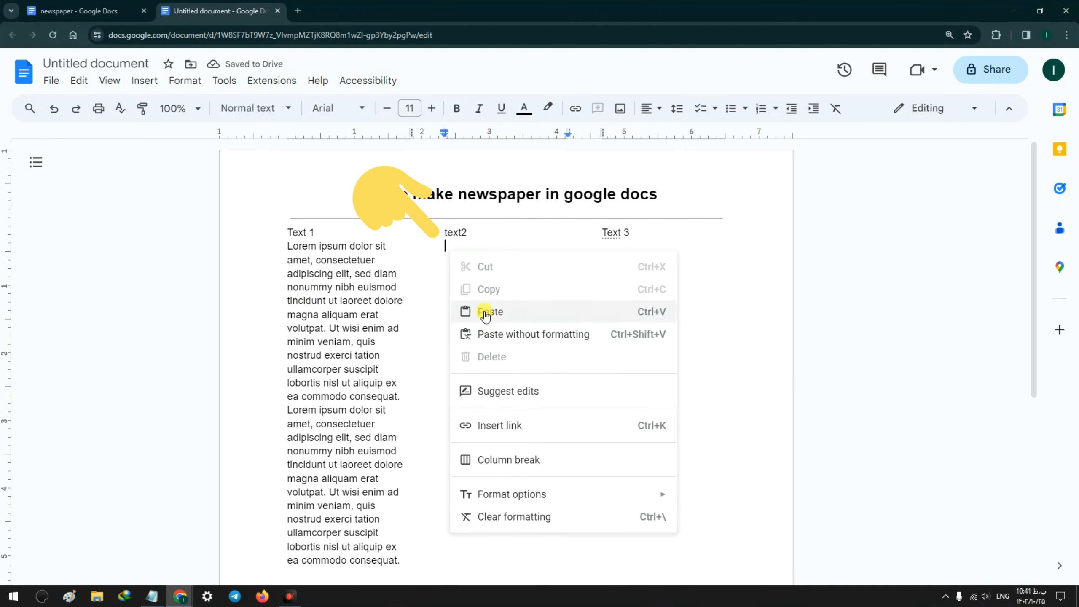
left_click(485, 308)
left_click(618, 263)
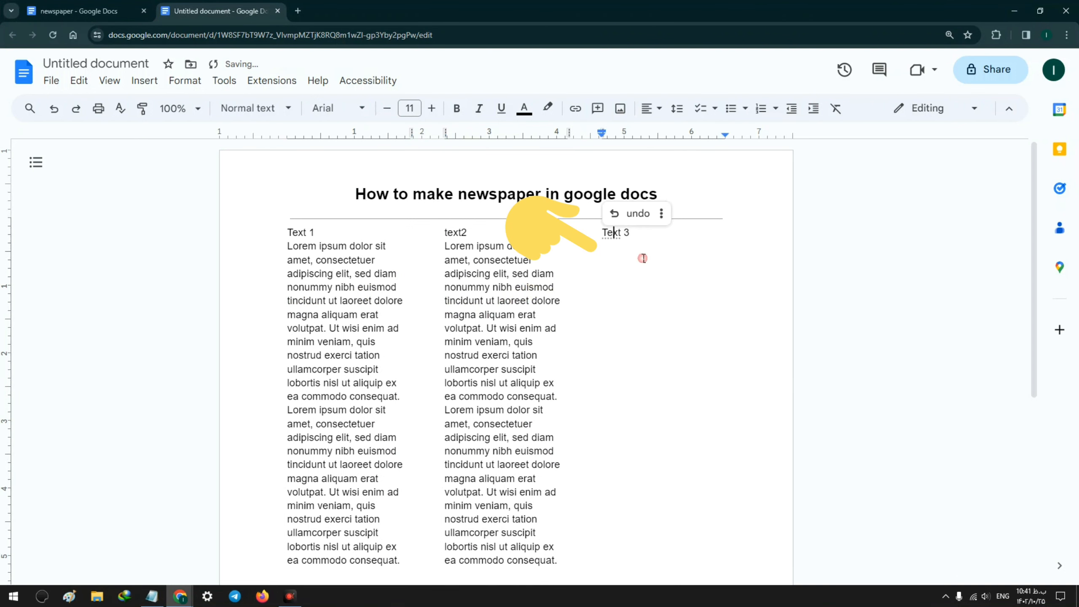
key("Return")
right_click(625, 254)
left_click(664, 310)
Insert the document-and-person icon image from the computer below the first column's text
scroll(475, 354, "down", 5)
left_click(373, 378)
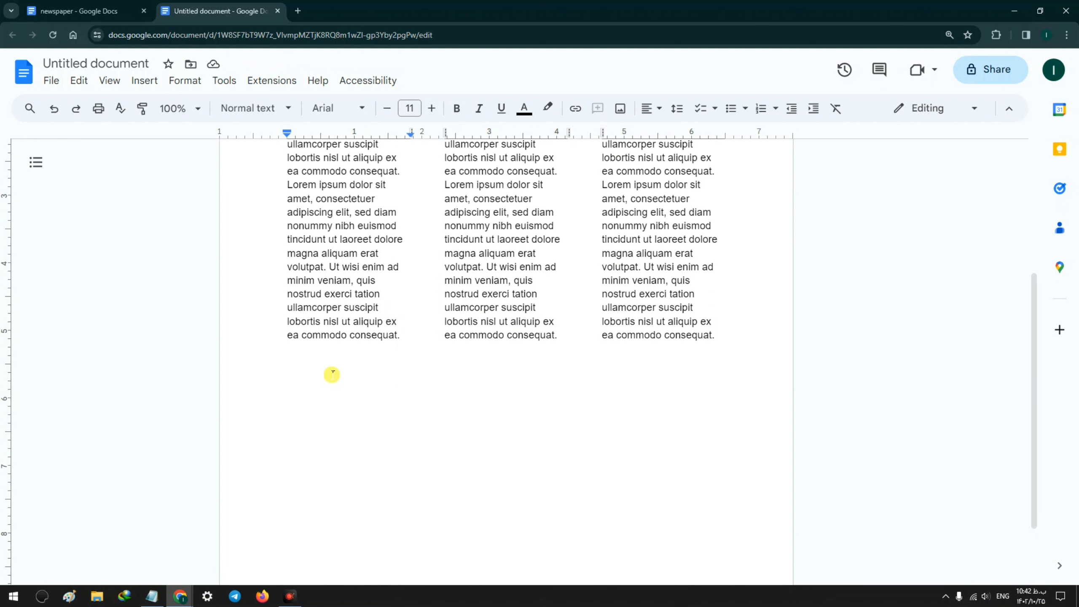
left_click(465, 368)
left_click(653, 361)
left_click(306, 356)
left_click(295, 356)
left_click(153, 83)
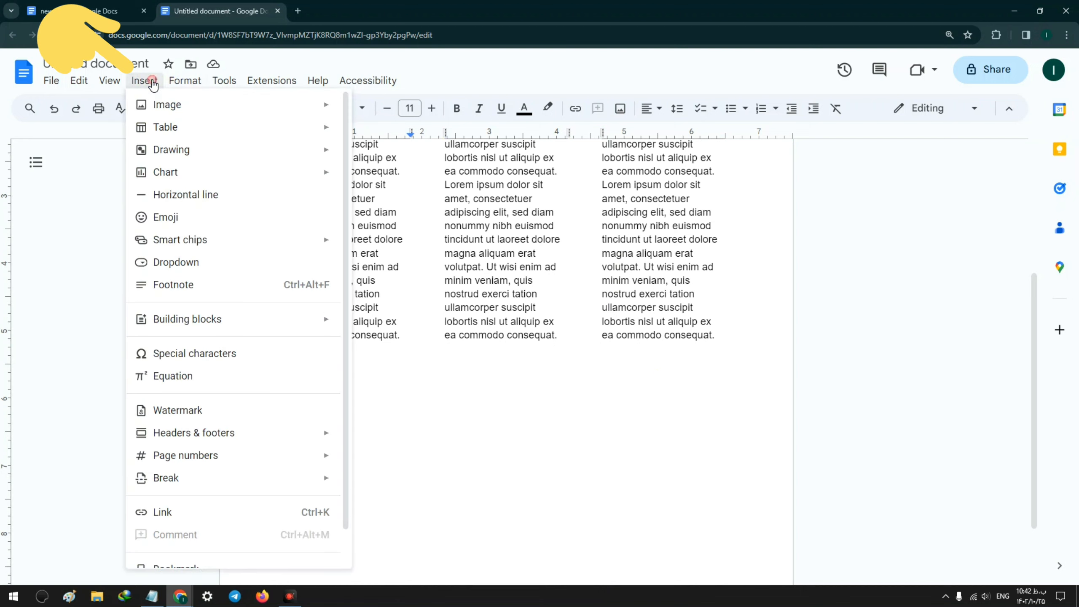
mouse_move(164, 114)
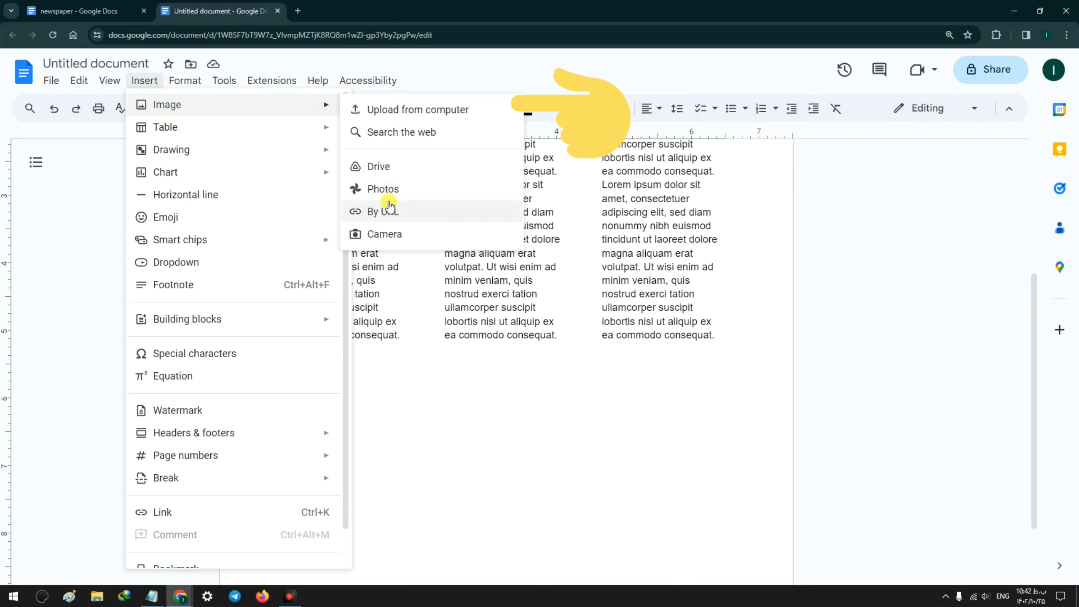
left_click(426, 115)
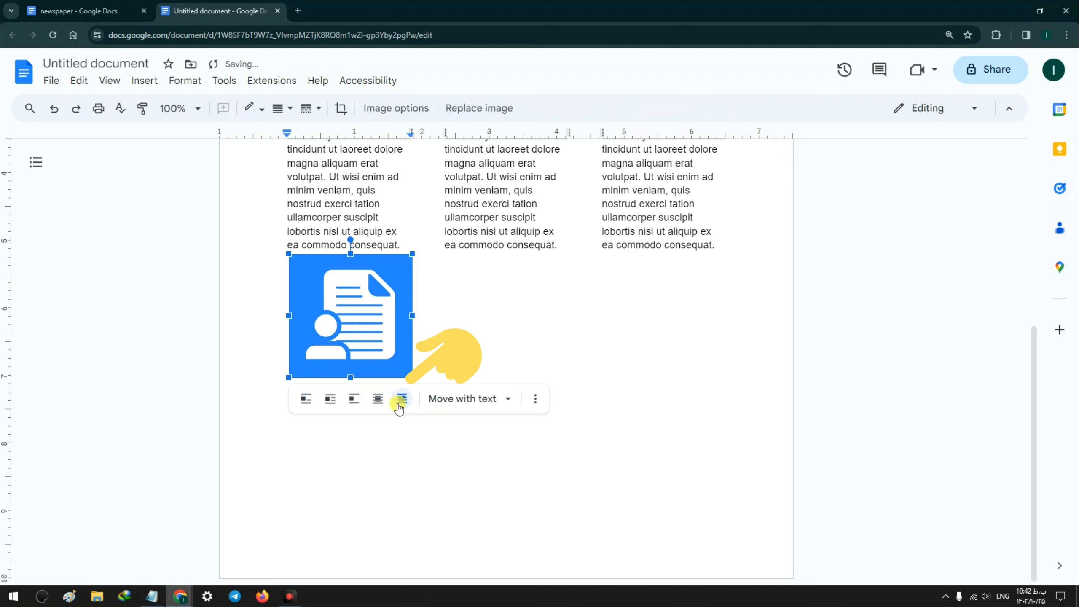
Set the inserted image in front of text with its position fixed on the page
left_click(463, 398)
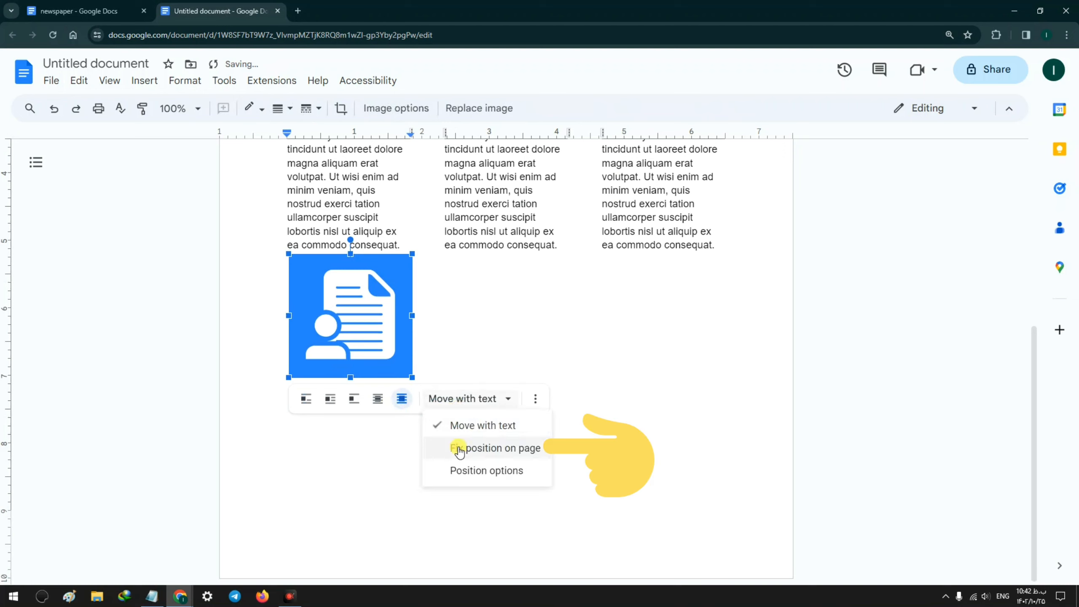
left_click(522, 455)
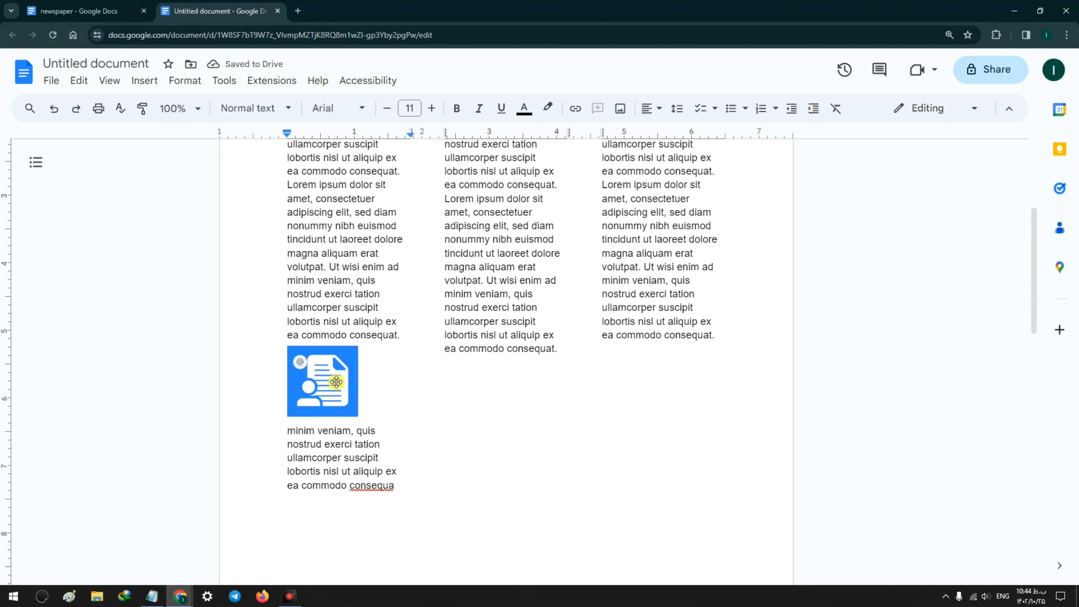
left_click(326, 378)
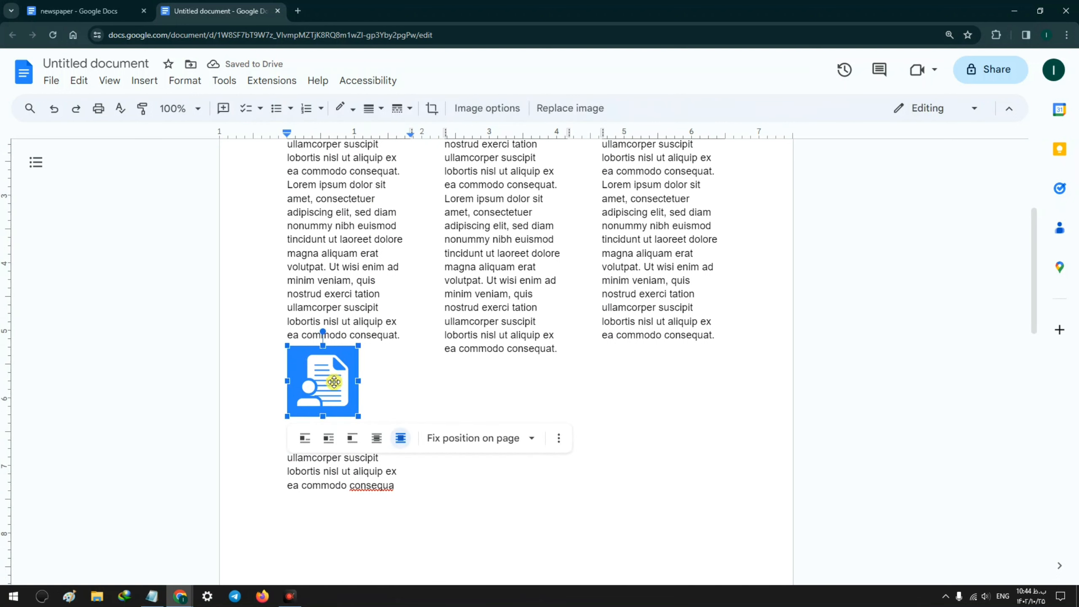
scroll(327, 373, "down", 3)
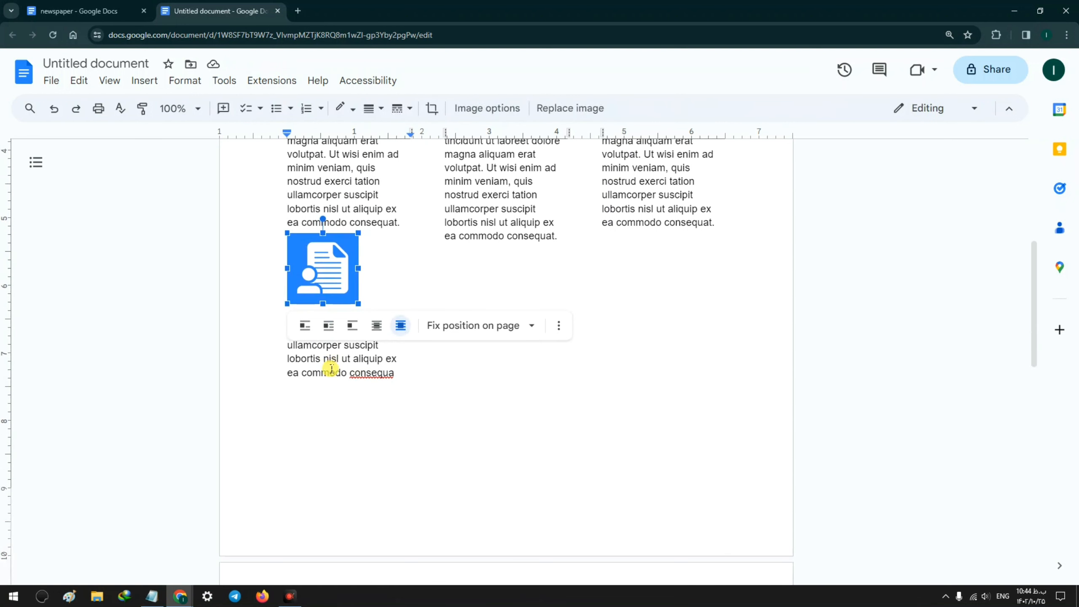
left_click(323, 335)
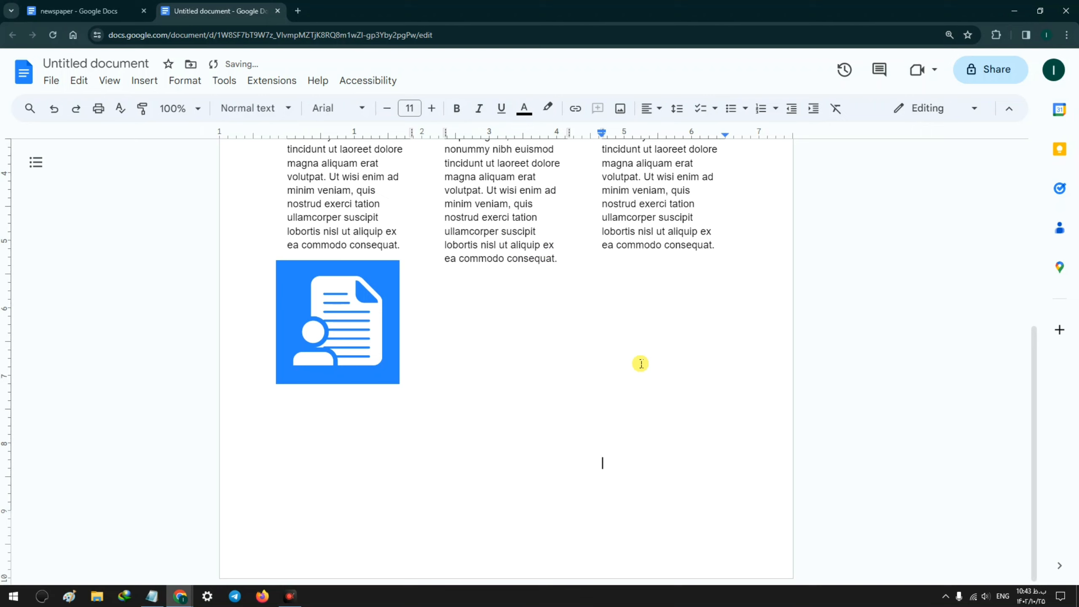
Extend the third column with blank lines until the document continues onto a second page
key("Down")
scroll(595, 364, "down", 5)
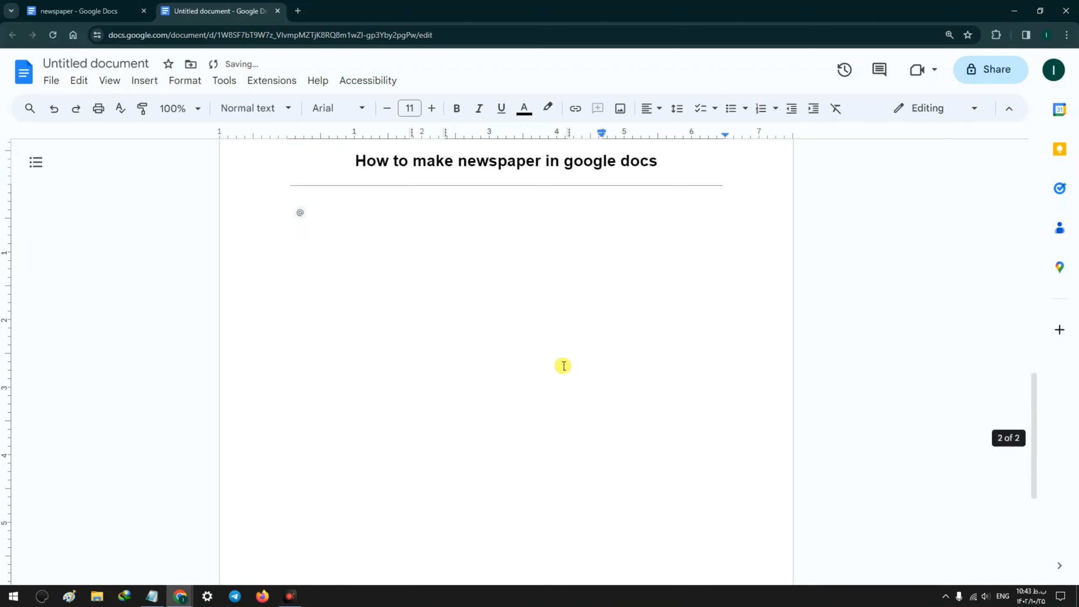